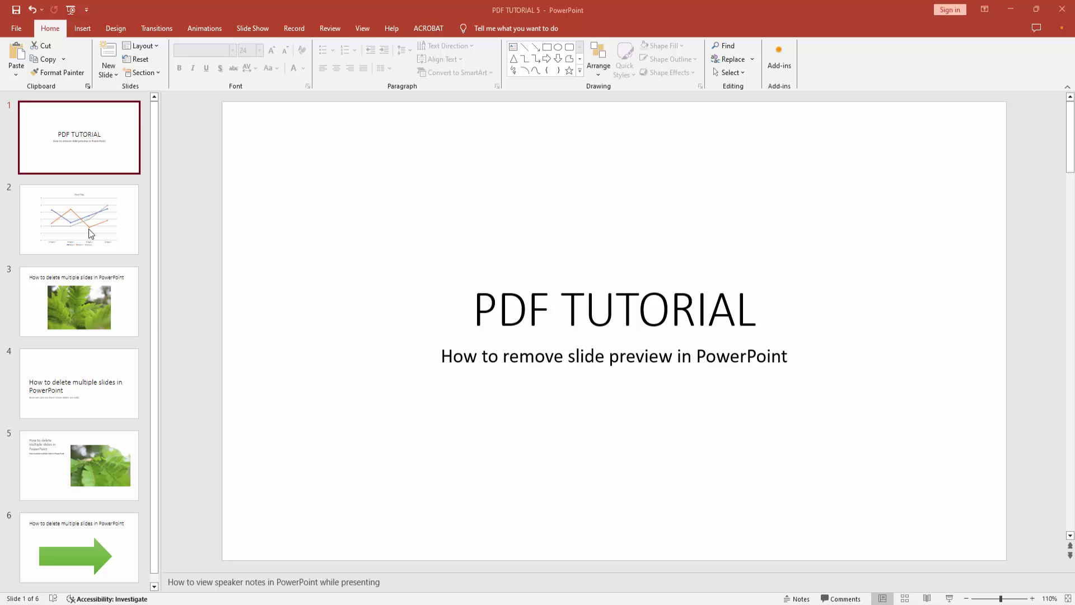
Browse through the later slides, then return to the title slide.
click(77, 313)
key(Down)
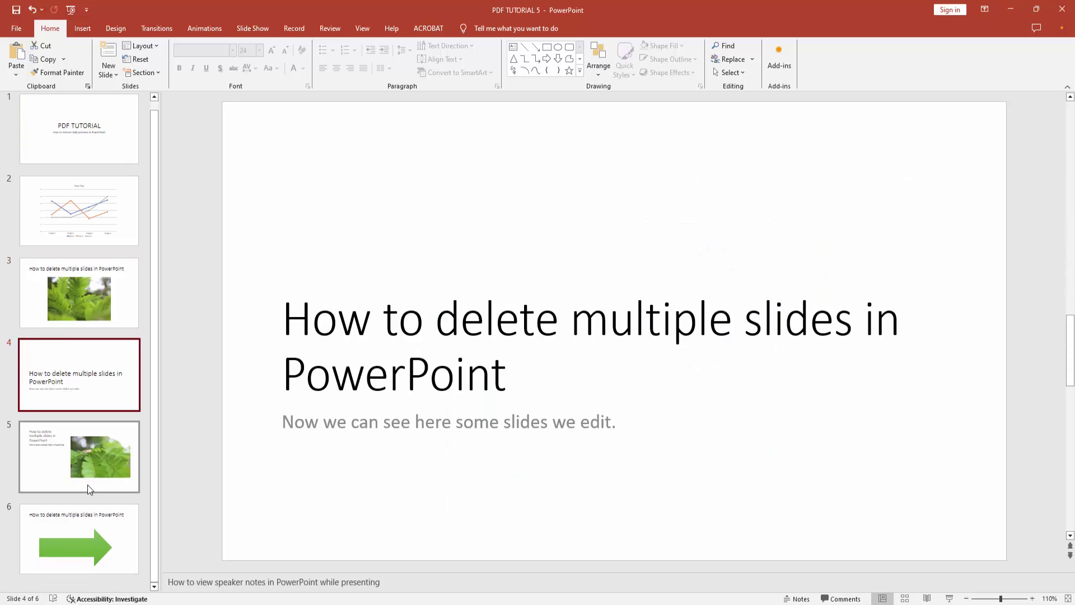
key(Down)
key(Down)
click(50, 114)
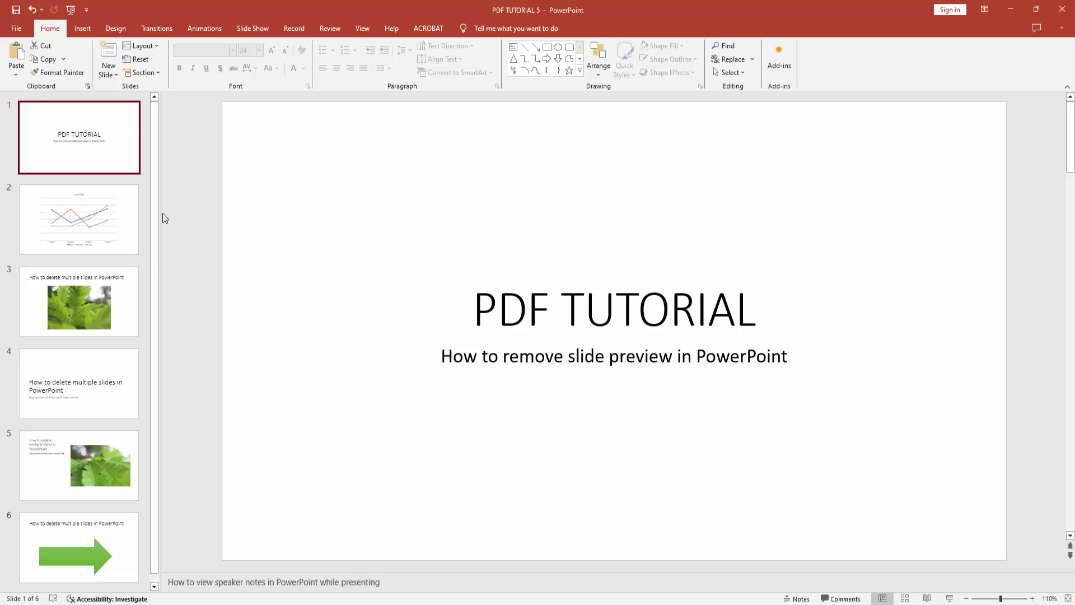
Uncheck Start From Beginning in the Customize Quick Access Toolbar list.
click(86, 10)
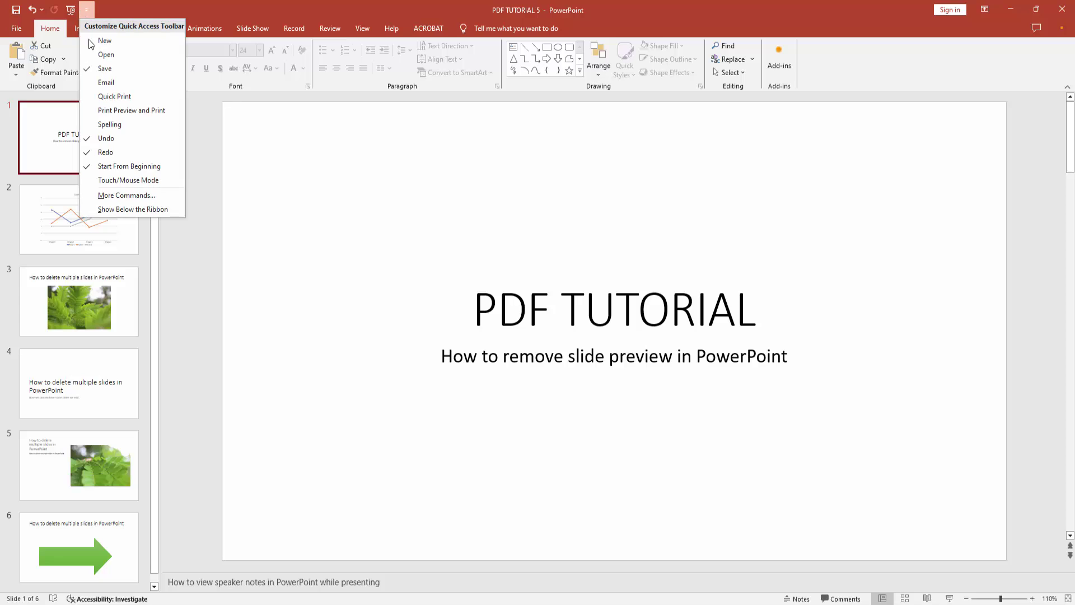
click(103, 167)
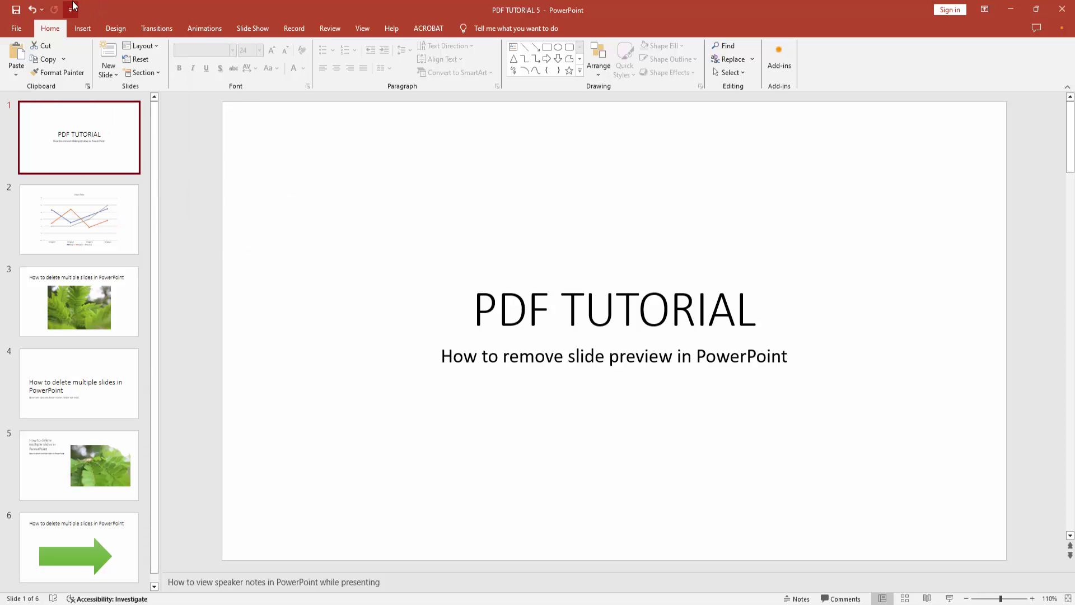
scroll(73, 297, down, 1)
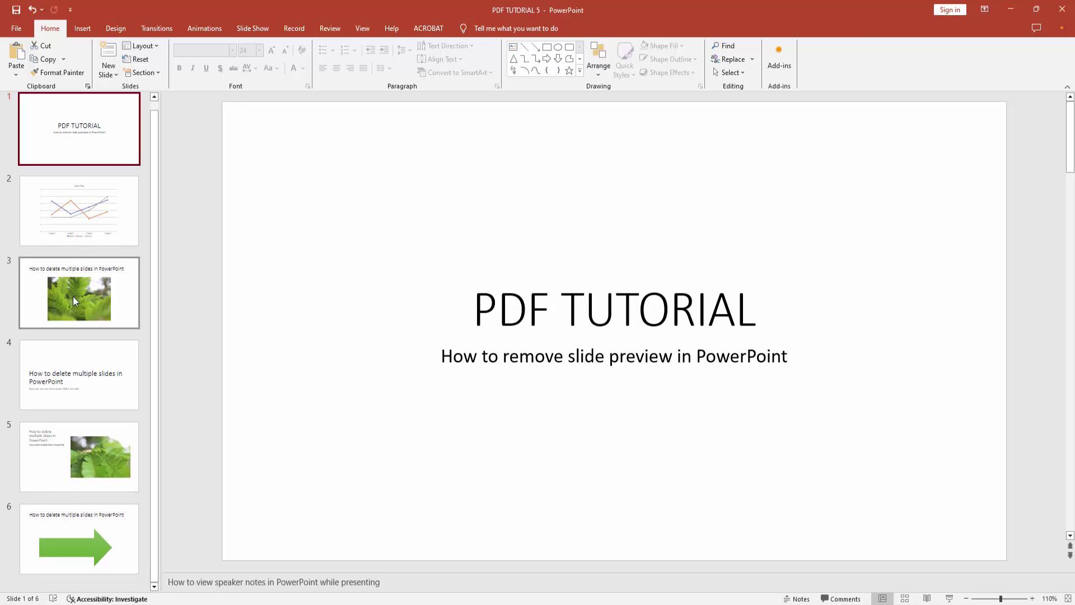
click(64, 198)
click(83, 158)
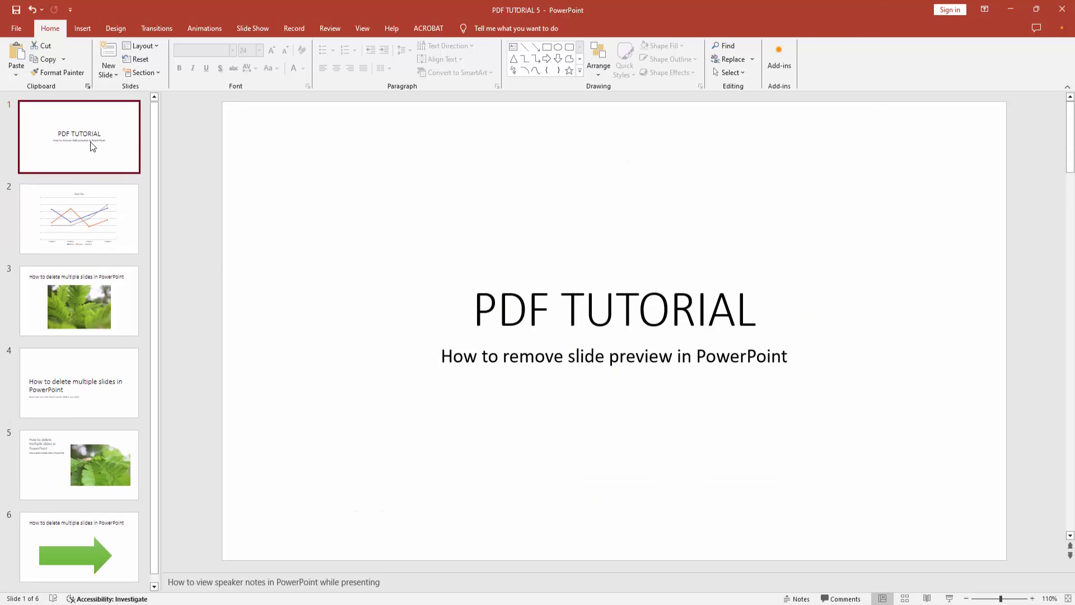
click(361, 28)
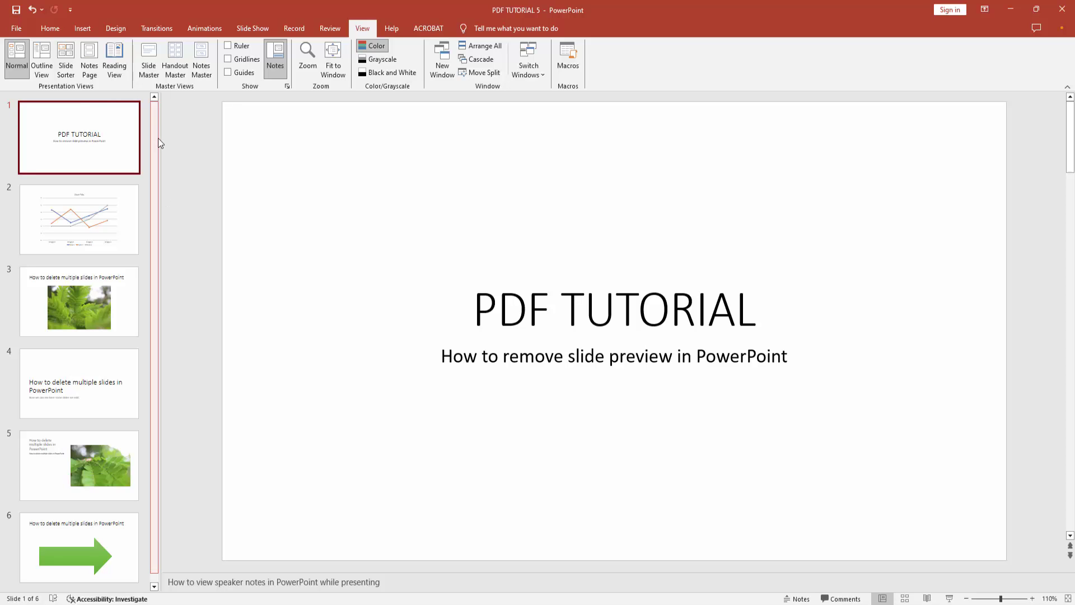
scroll(166, 221, down, 1)
click(49, 28)
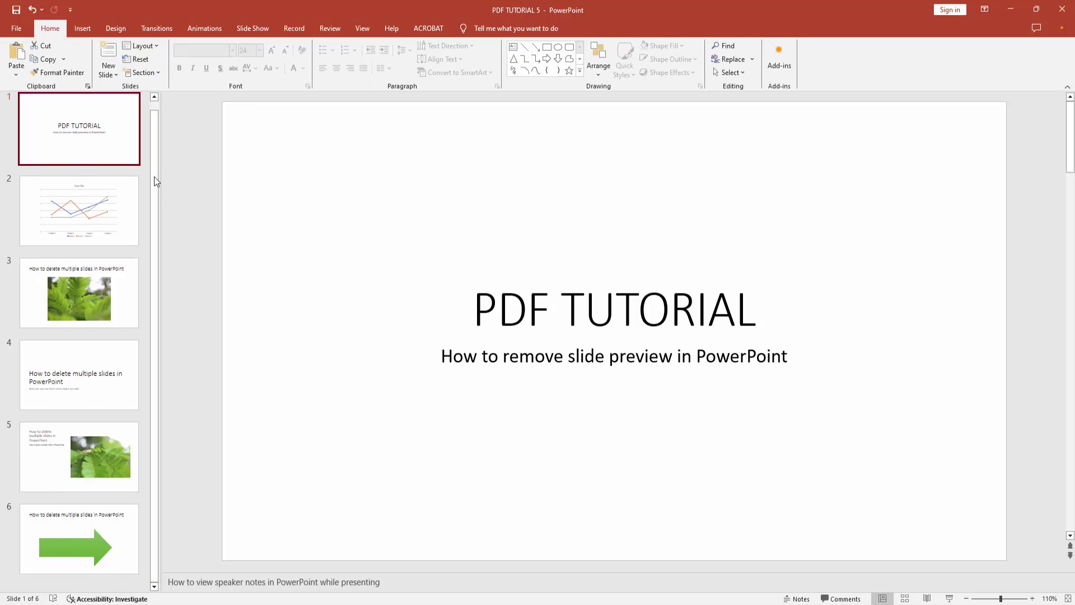